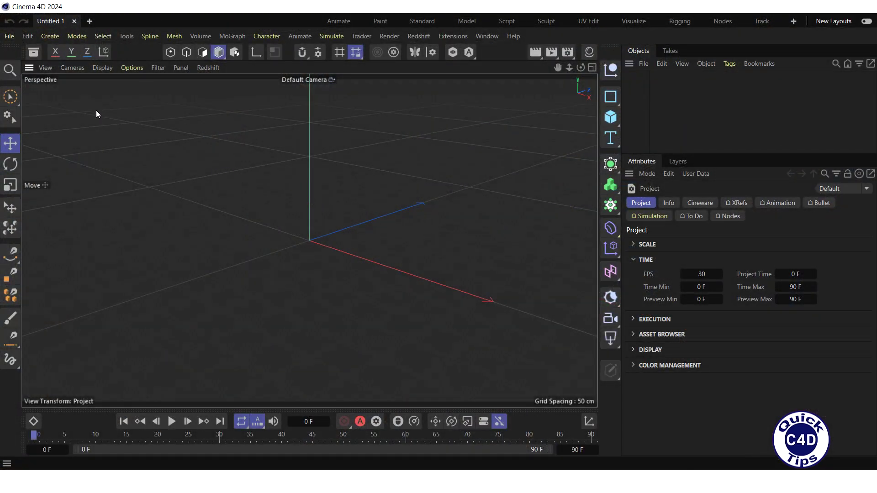
- In Project Settings, set the Simulation > Scene gravity to 0 cm
{"action": "left_click", "coordinate": [27, 35]}
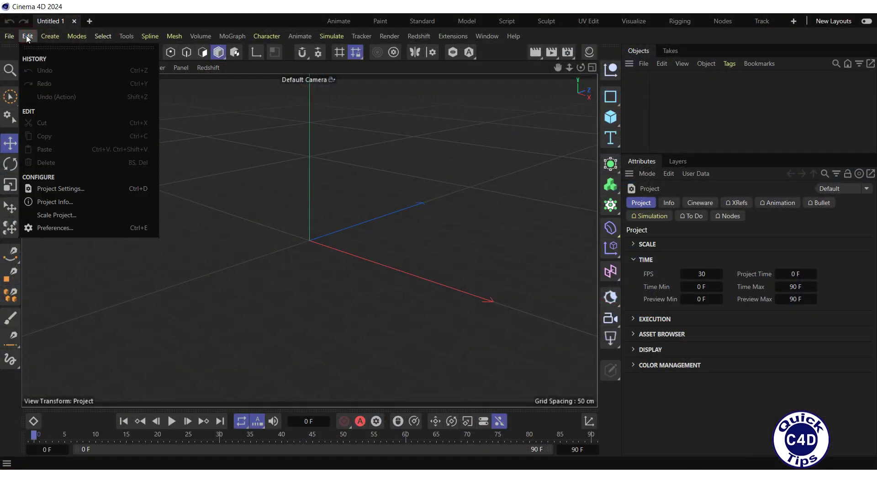
{"action": "left_click", "coordinate": [62, 187]}
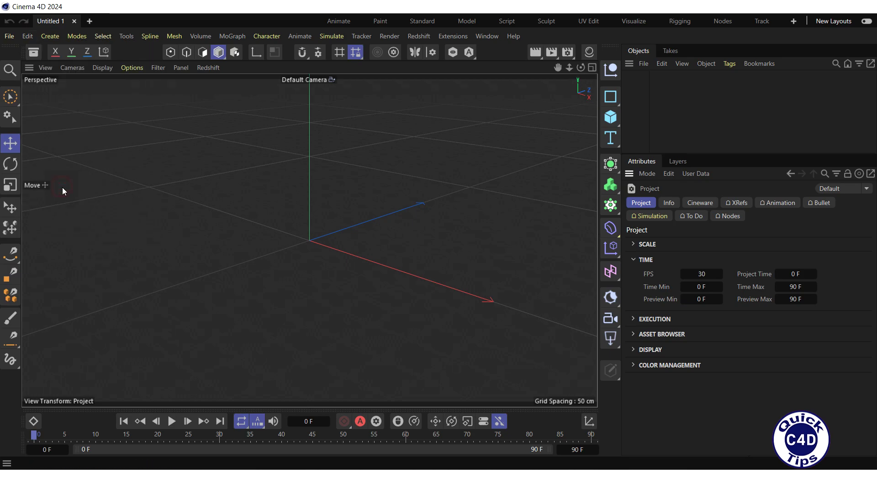
{"action": "left_click", "coordinate": [653, 217]}
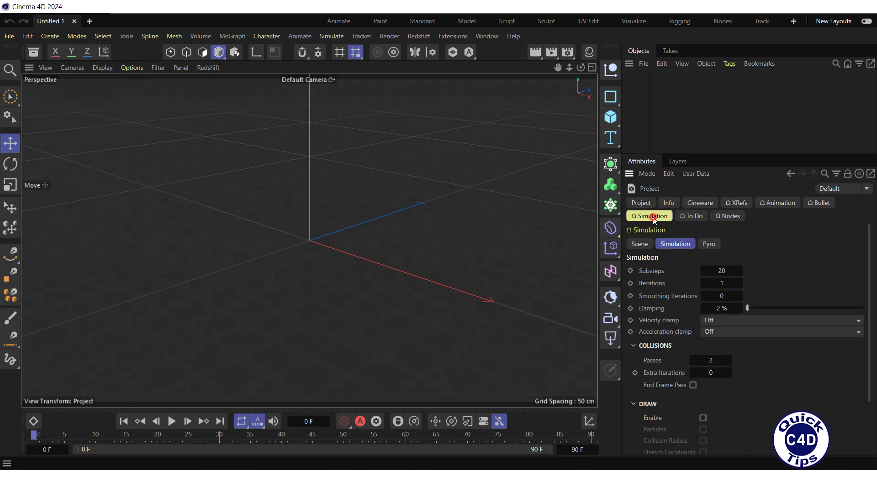
{"action": "left_click", "coordinate": [639, 244]}
{"action": "left_click", "coordinate": [734, 294]}
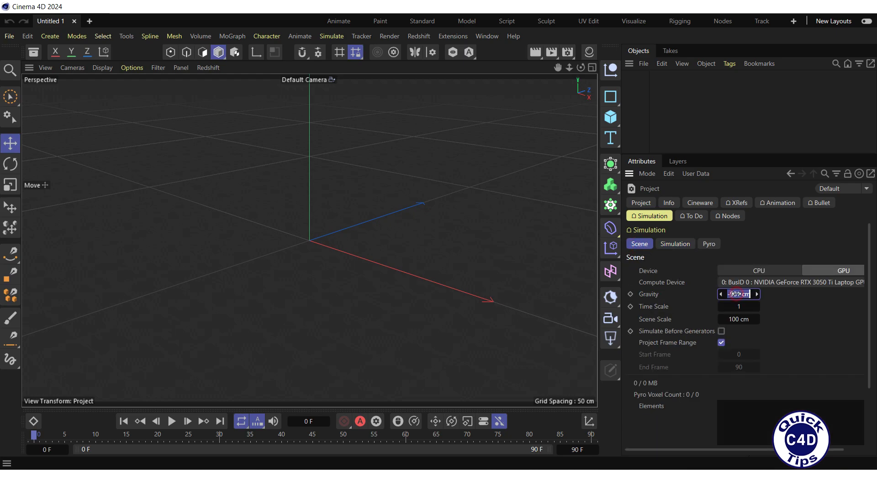
{"action": "type", "text": "0"}
{"action": "key", "text": "Return"}
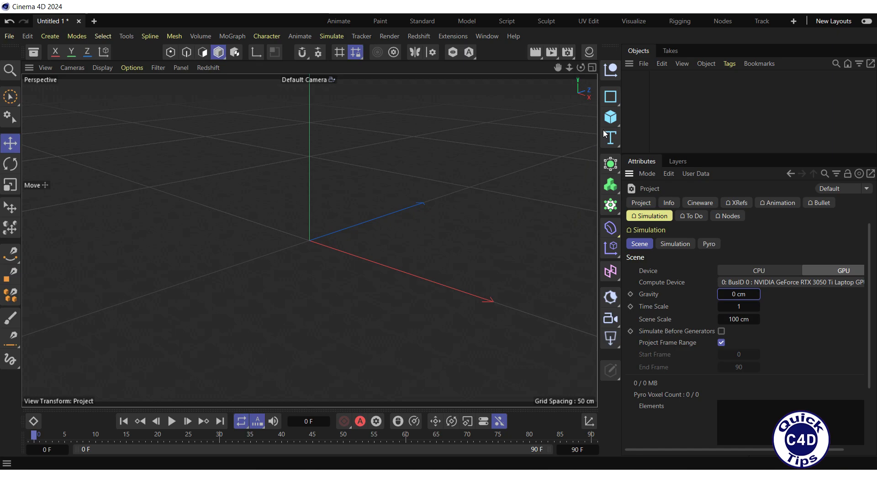
- Add a Sphere and a Voronoi Fracture, then nest the Sphere under the Voronoi Fracture
{"action": "left_click", "coordinate": [611, 119]}
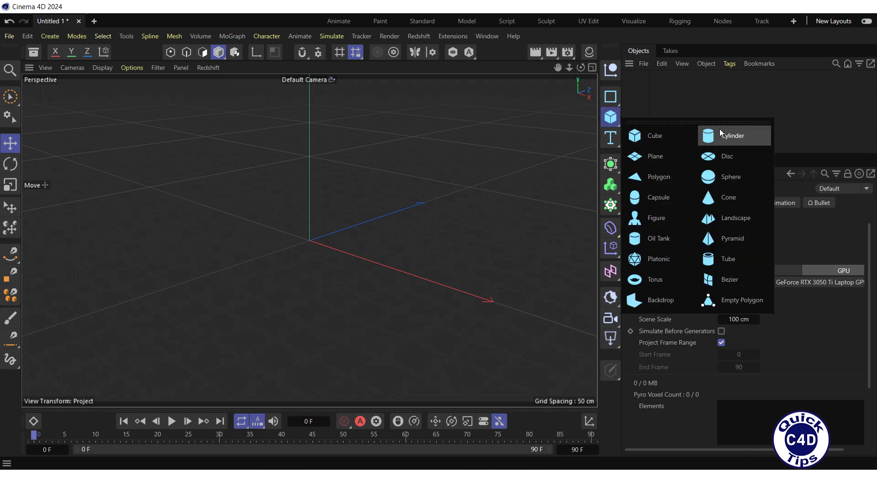
{"action": "left_click", "coordinate": [730, 180]}
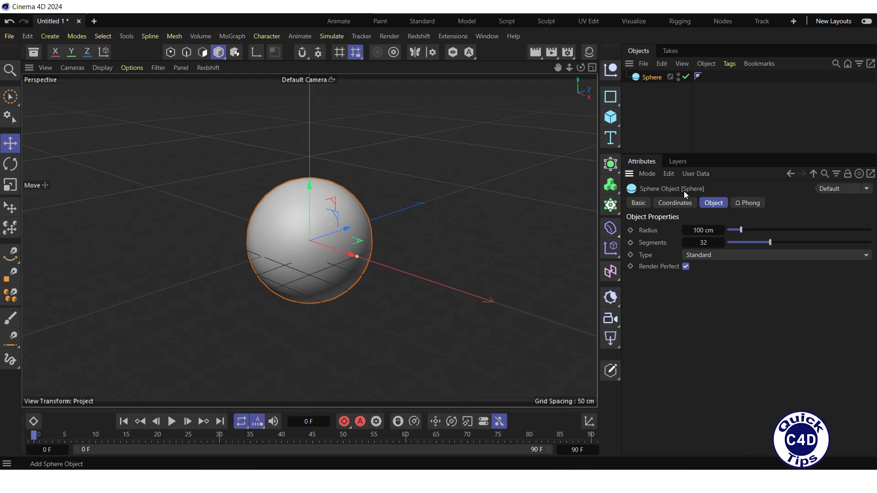
{"action": "left_click", "coordinate": [612, 207]}
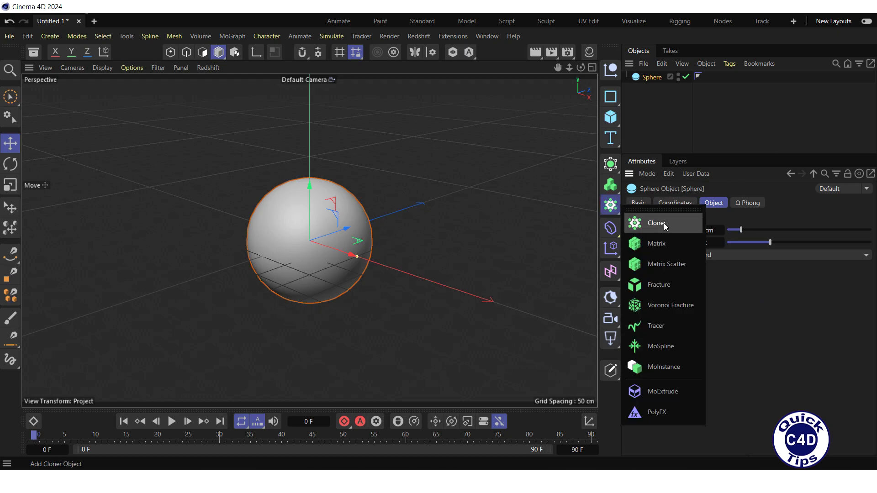
{"action": "left_click", "coordinate": [664, 308]}
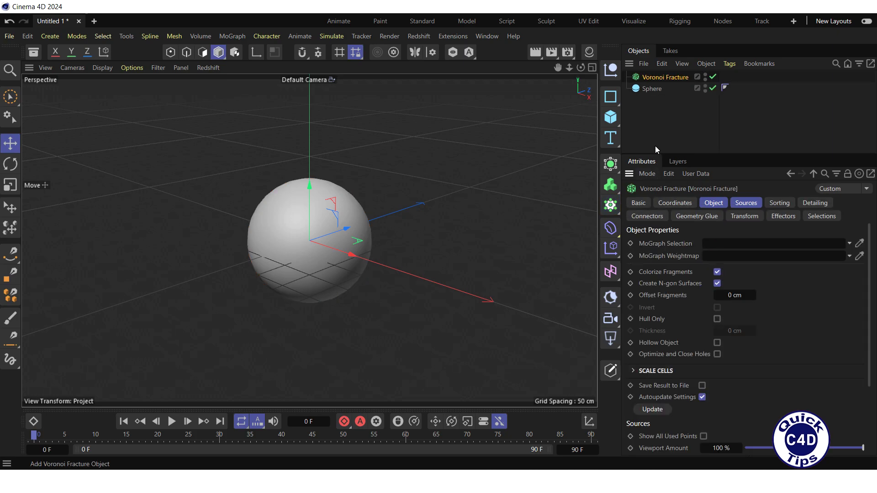
{"action": "left_click_drag", "start_coordinate": [653, 89], "coordinate": [651, 78]}
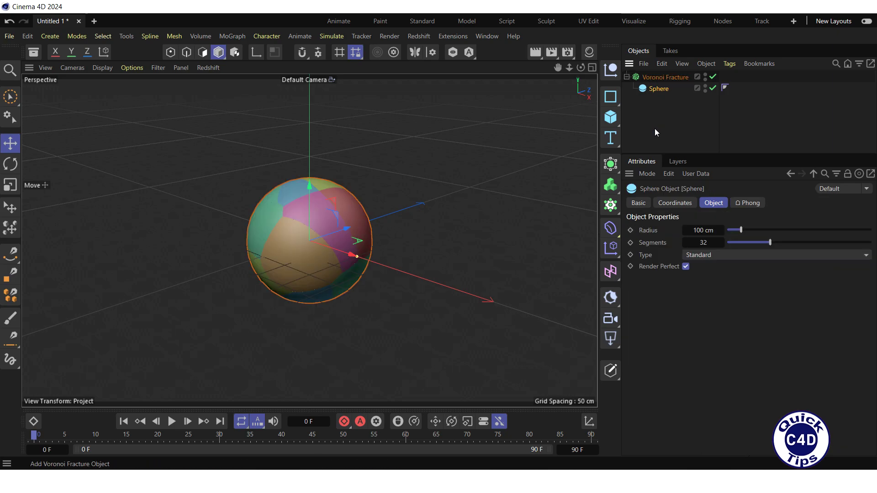
- Set the Voronoi Fracture's Point Generator - Distribution point amount to 200
{"action": "left_click", "coordinate": [656, 77]}
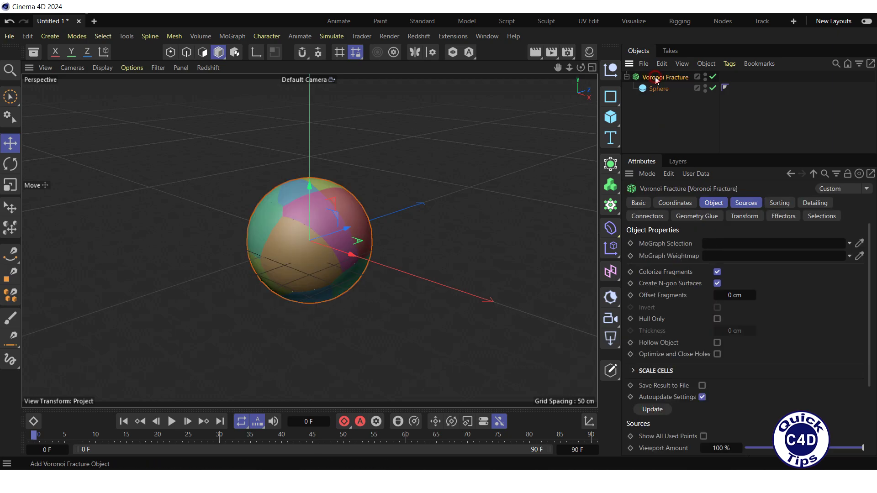
{"action": "left_click", "coordinate": [741, 204]}
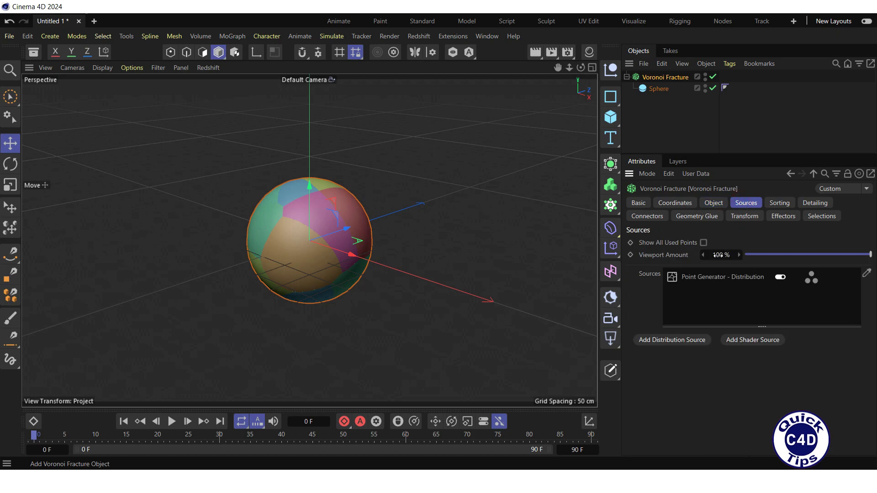
{"action": "left_click", "coordinate": [709, 277]}
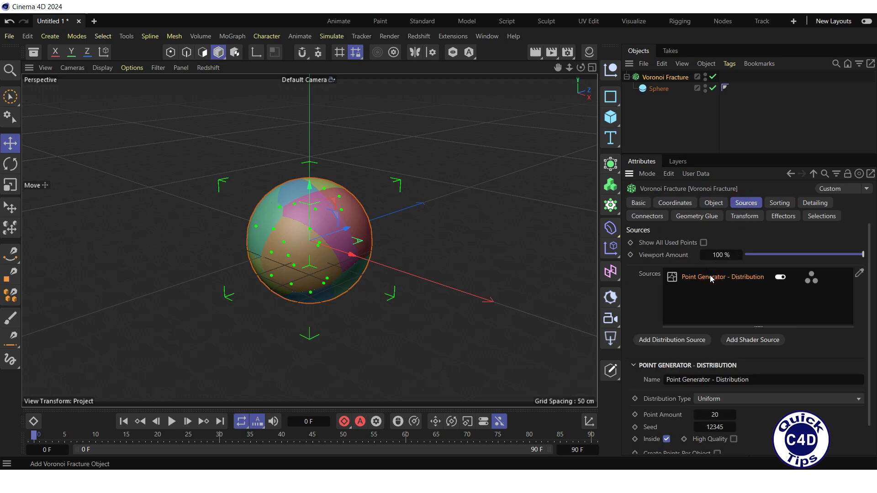
{"action": "left_click", "coordinate": [712, 414]}
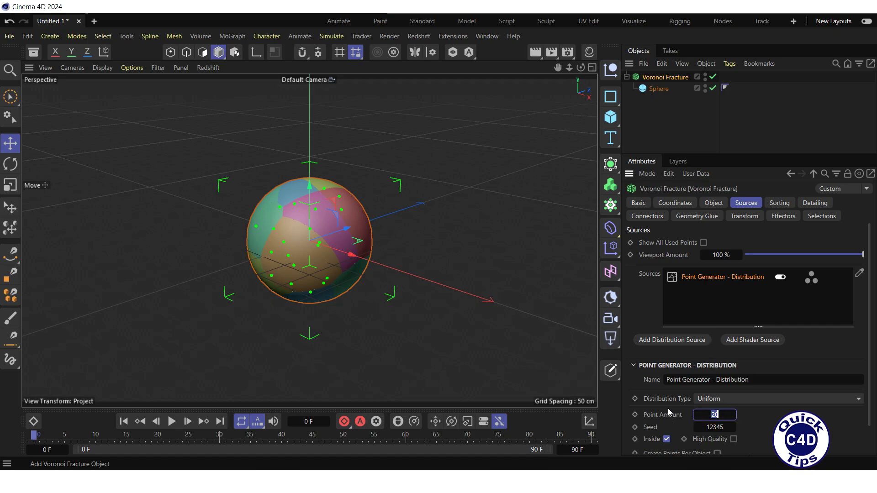
{"action": "type", "text": "200"}
{"action": "key", "text": "Return"}
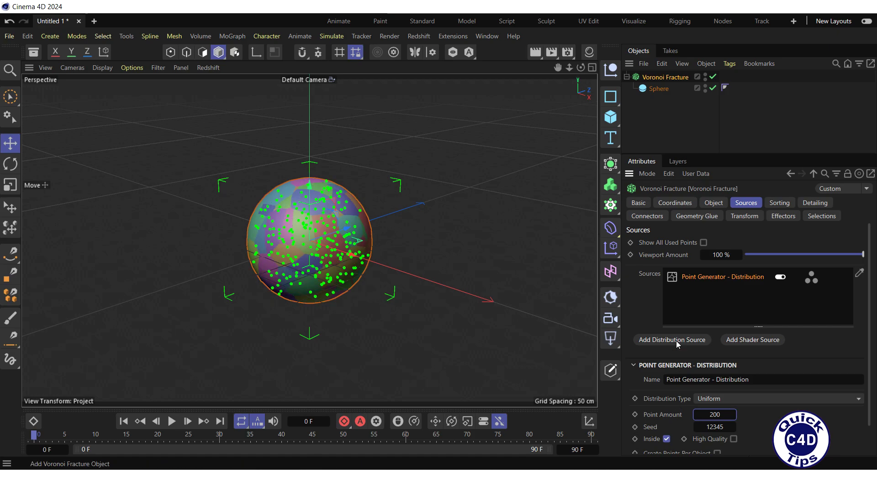
- Attach a Rigid Body simulation tag to the Voronoi Fracture from its context menu
{"action": "right_click", "coordinate": [660, 82]}
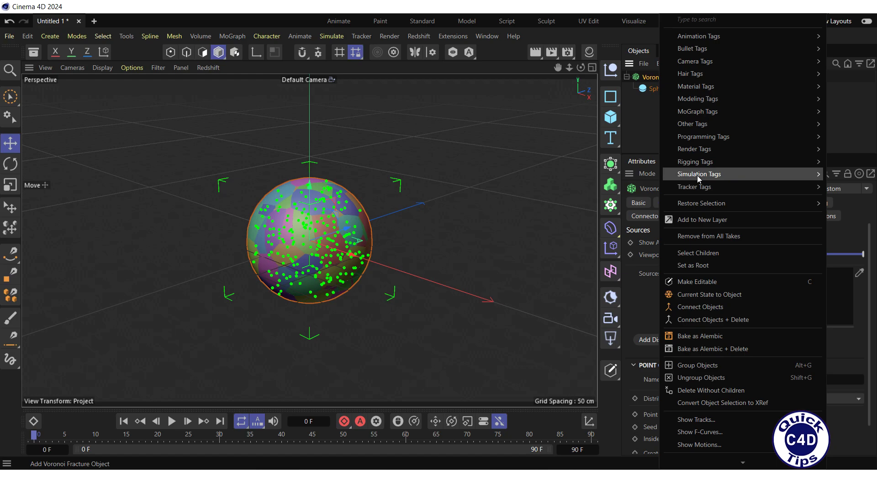
{"action": "mouse_move", "coordinate": [697, 178]}
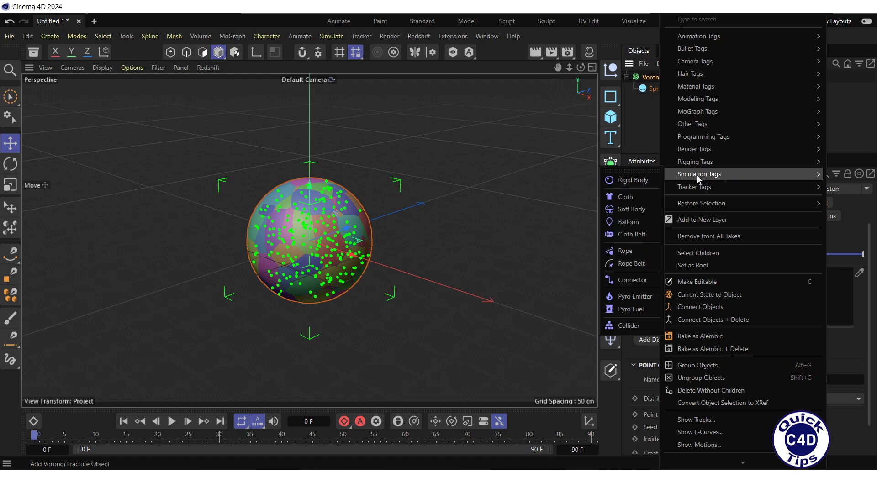
{"action": "left_click", "coordinate": [633, 180]}
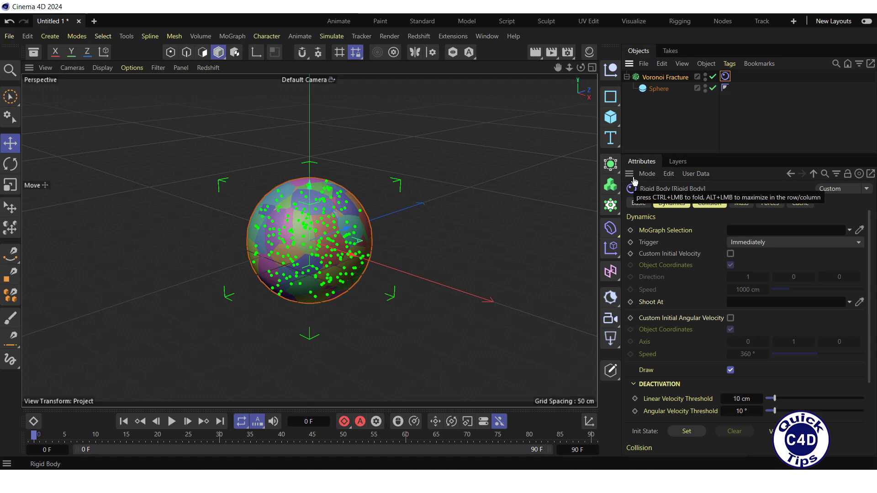
- Add a second sphere and rename it InnerSphere
{"action": "left_click", "coordinate": [610, 120]}
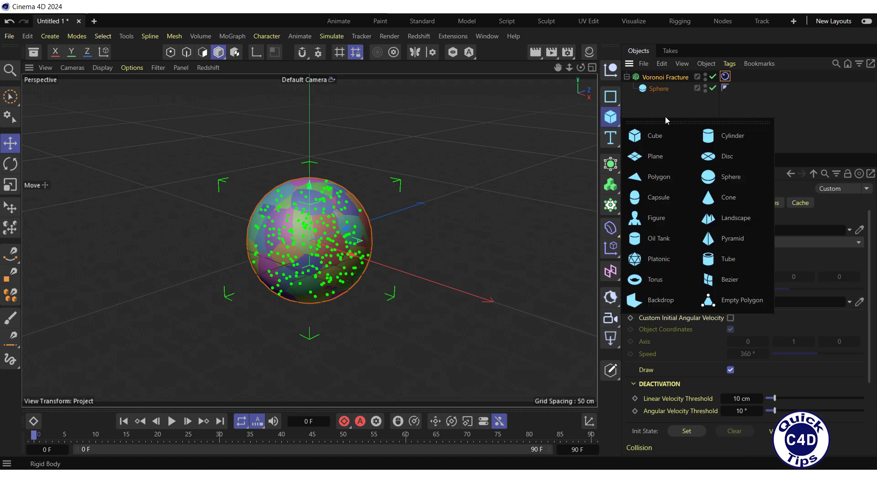
{"action": "left_click", "coordinate": [730, 178]}
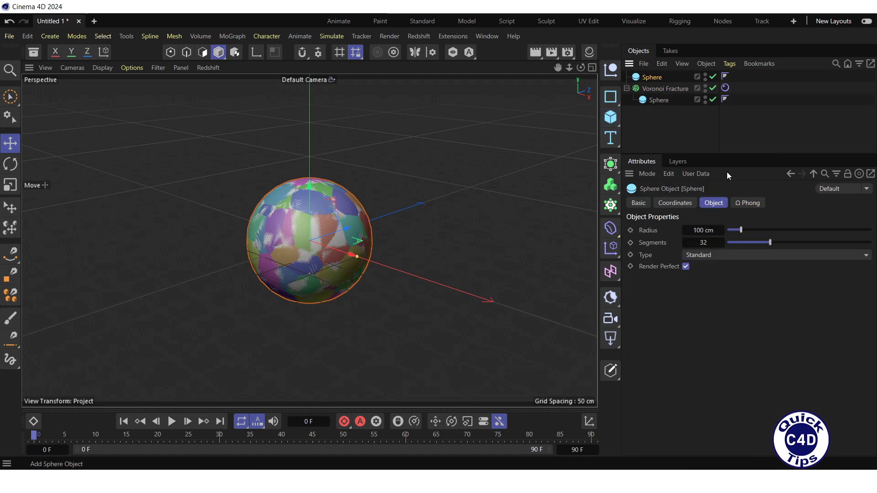
{"action": "double_click", "coordinate": [653, 77]}
{"action": "key", "text": "BackSpace"}
{"action": "type", "text": "InnerS"}
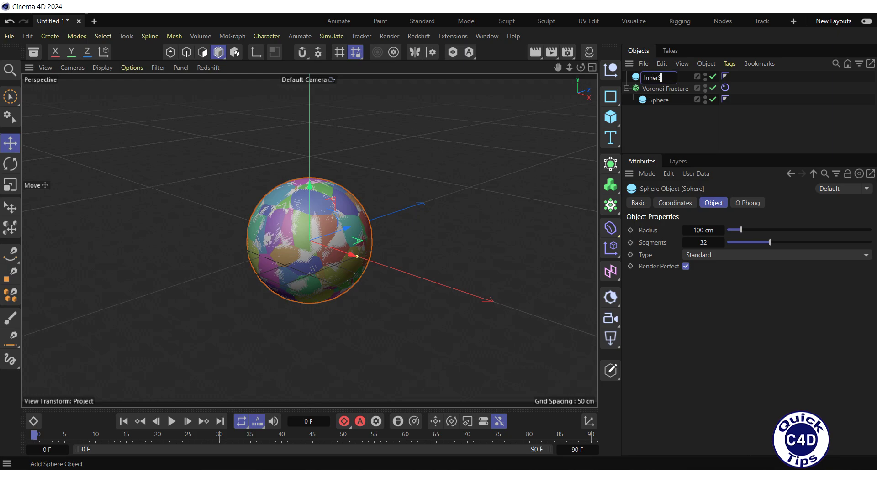
{"action": "type", "text": "phere"}
{"action": "key", "text": "Return"}
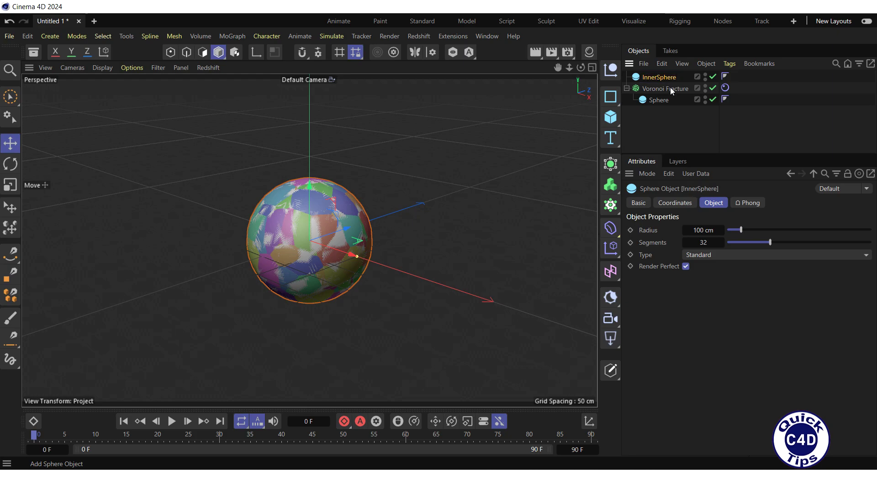
- Set InnerSphere's radius to 50 cm, then toggle the fractured sphere off and on to check it
{"action": "left_click", "coordinate": [710, 203]}
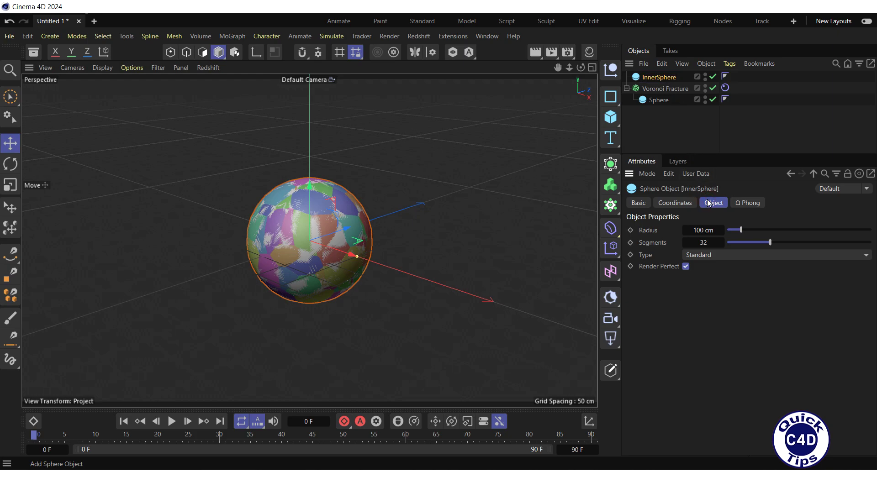
{"action": "double_click", "coordinate": [697, 230]}
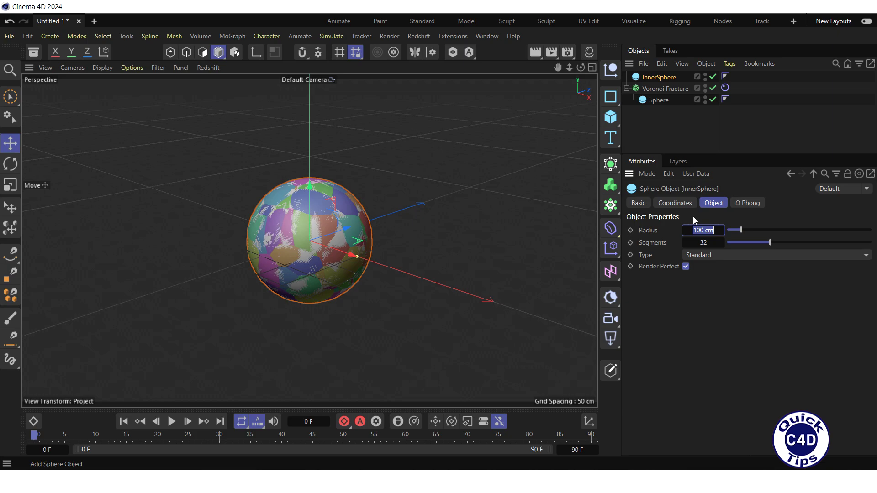
{"action": "type", "text": "50"}
{"action": "key", "text": "Return"}
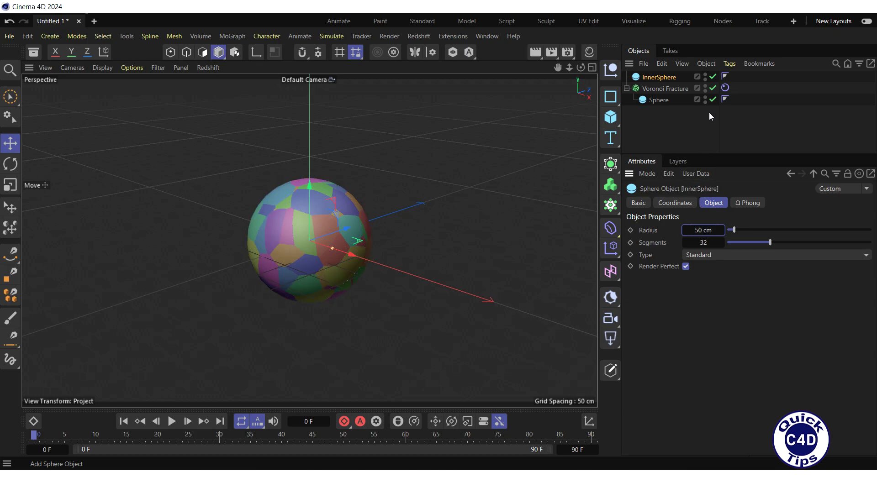
{"action": "left_click", "coordinate": [712, 100]}
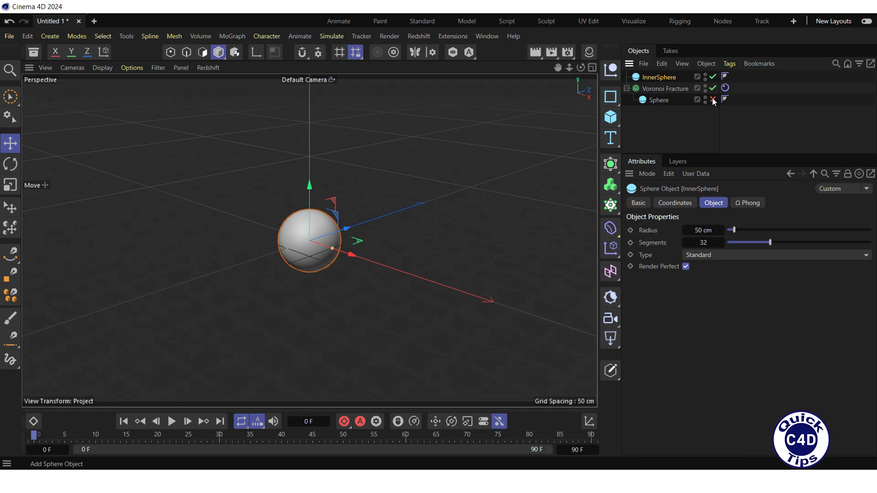
{"action": "left_click", "coordinate": [713, 99]}
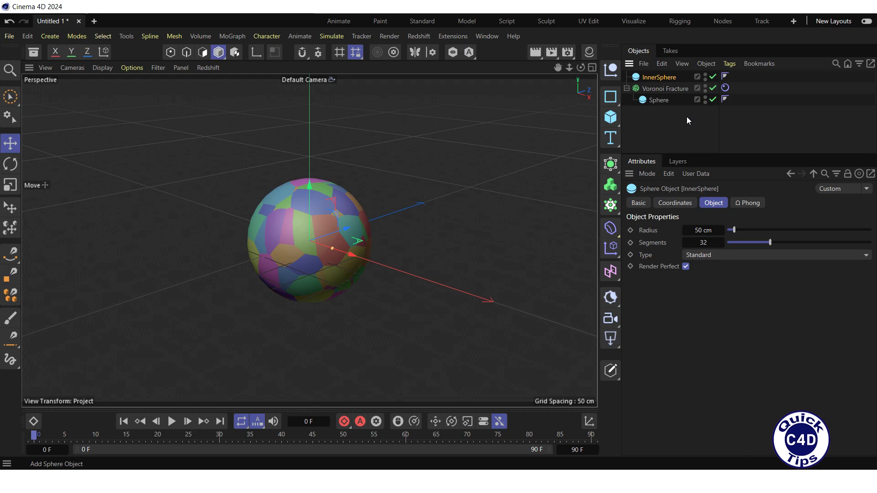
- Attach a Collider simulation tag to InnerSphere from its context menu
{"action": "right_click", "coordinate": [664, 79]}
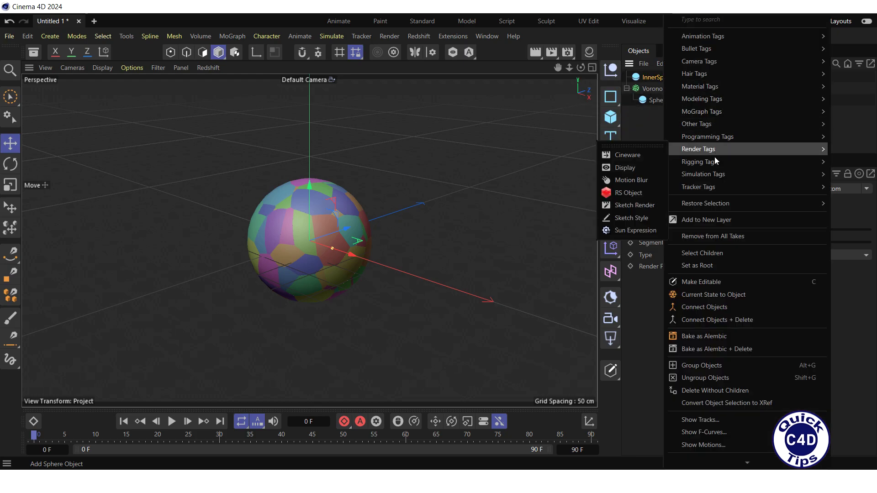
{"action": "mouse_move", "coordinate": [715, 175]}
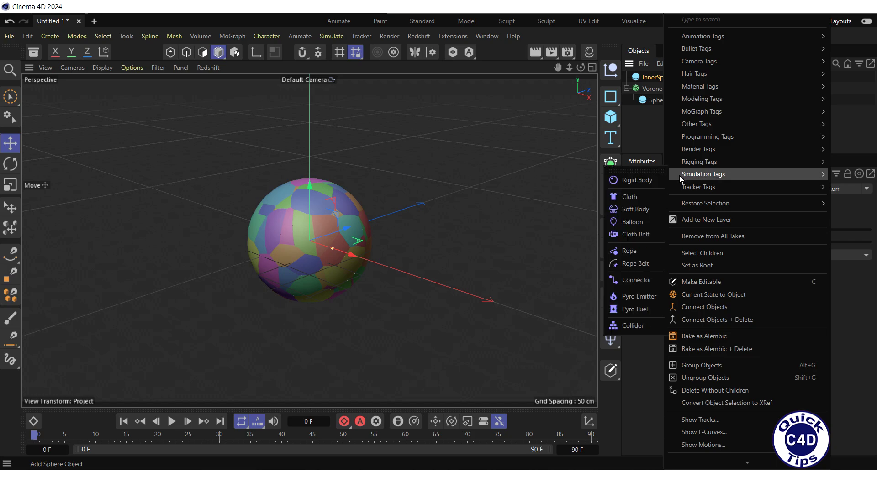
{"action": "left_click", "coordinate": [635, 326]}
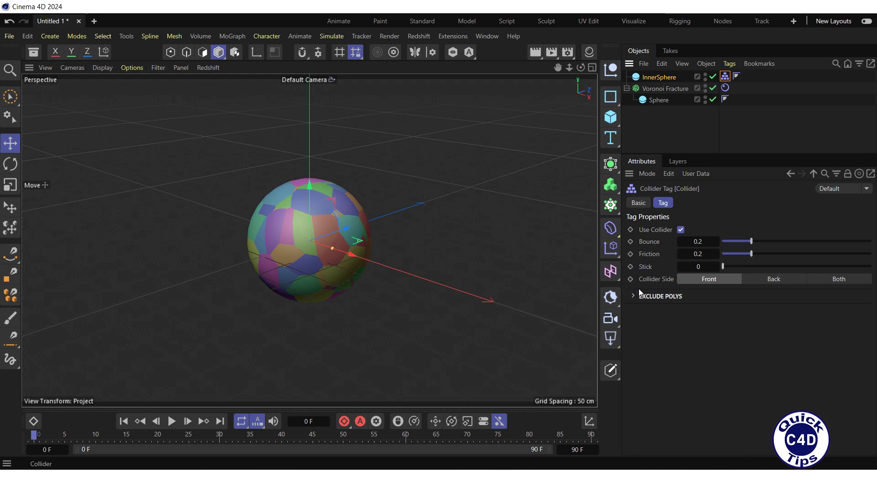
- Hide InnerSphere in viewport and render, play the explosion, then rewind to frame 0
{"action": "left_click", "coordinate": [705, 76]}
{"action": "left_click", "coordinate": [705, 81]}
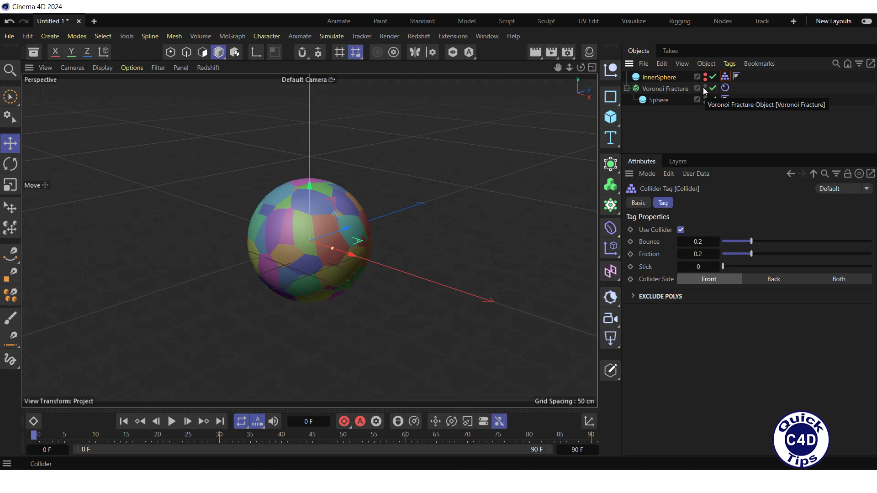
{"action": "left_click", "coordinate": [170, 423]}
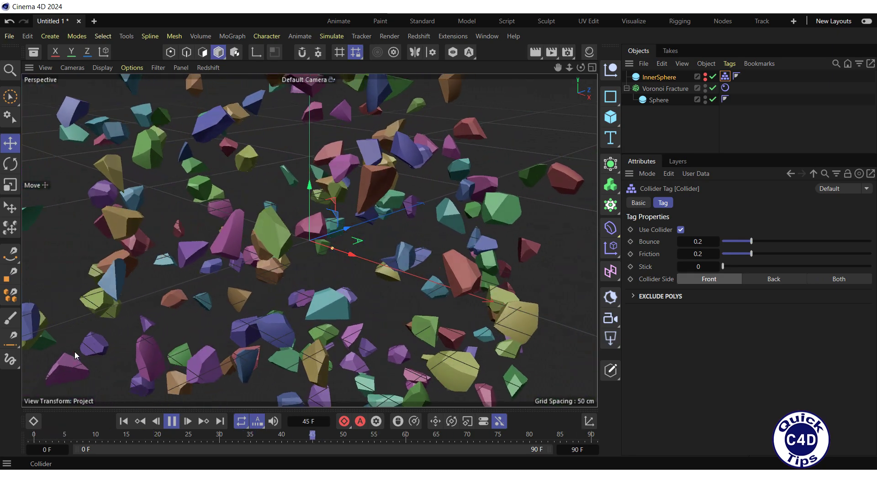
{"action": "left_click", "coordinate": [171, 422]}
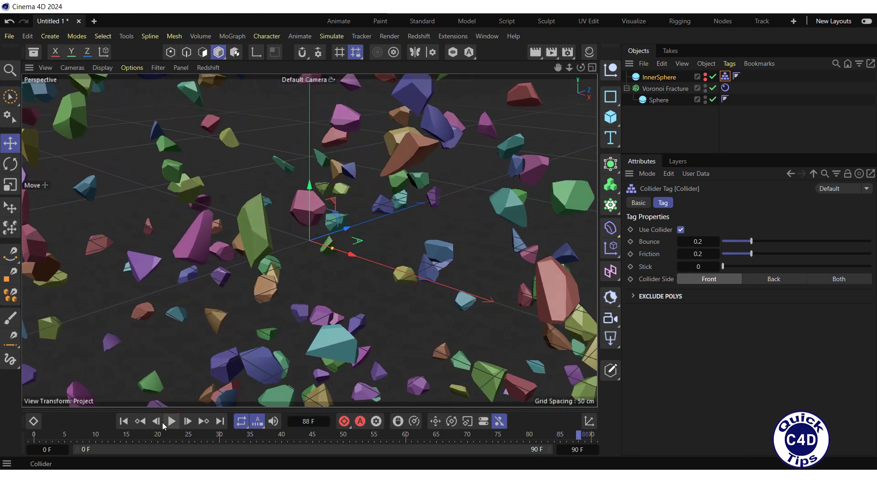
{"action": "left_click", "coordinate": [124, 422]}
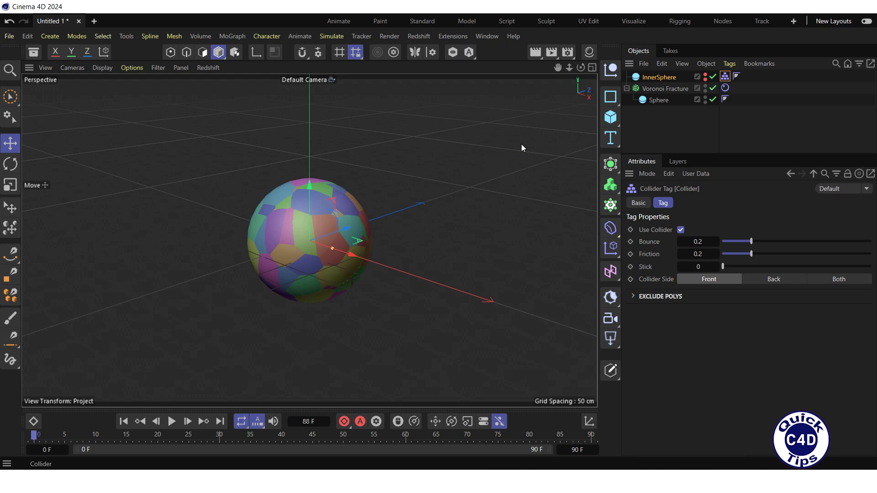
- Uncheck Colorize Fragments in the Voronoi Fracture's Object tab
{"action": "left_click", "coordinate": [664, 90]}
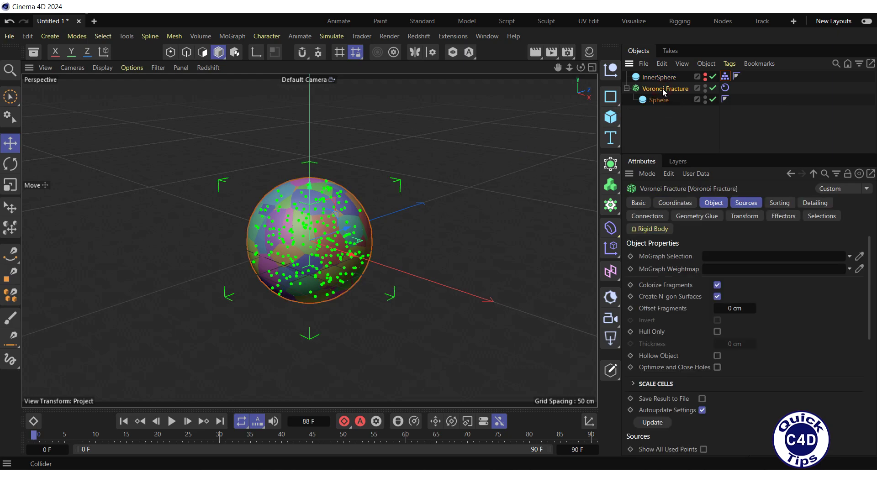
{"action": "left_click", "coordinate": [713, 204]}
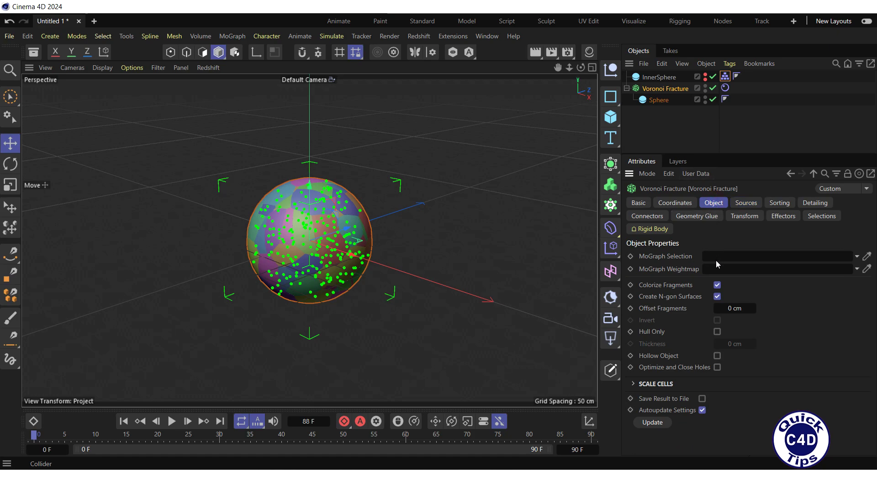
{"action": "left_click", "coordinate": [717, 286]}
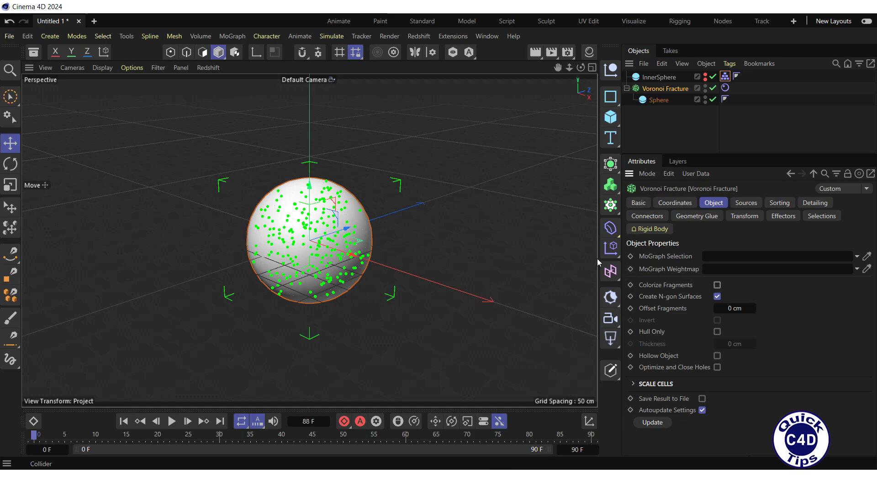
- Search the Asset Browser for 'stone' and drag Artificial Stone 01 New onto Voronoi Fracture
{"action": "left_click", "coordinate": [35, 52]}
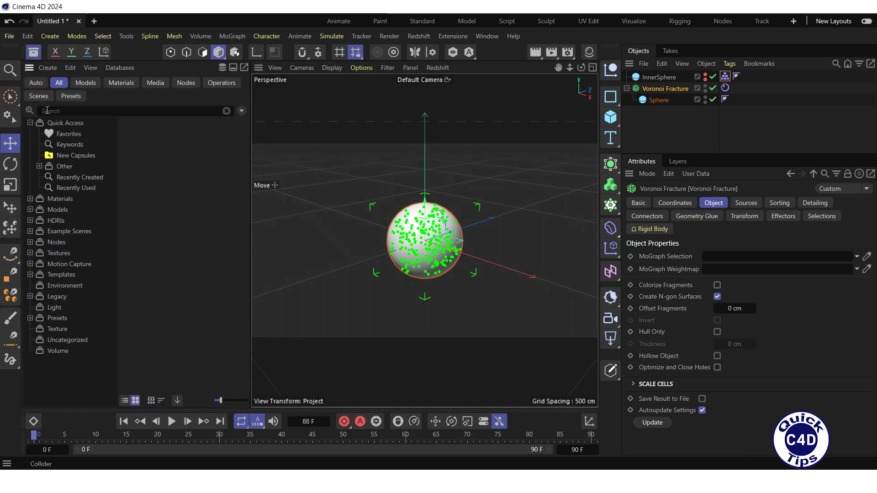
{"action": "type", "text": "sto"}
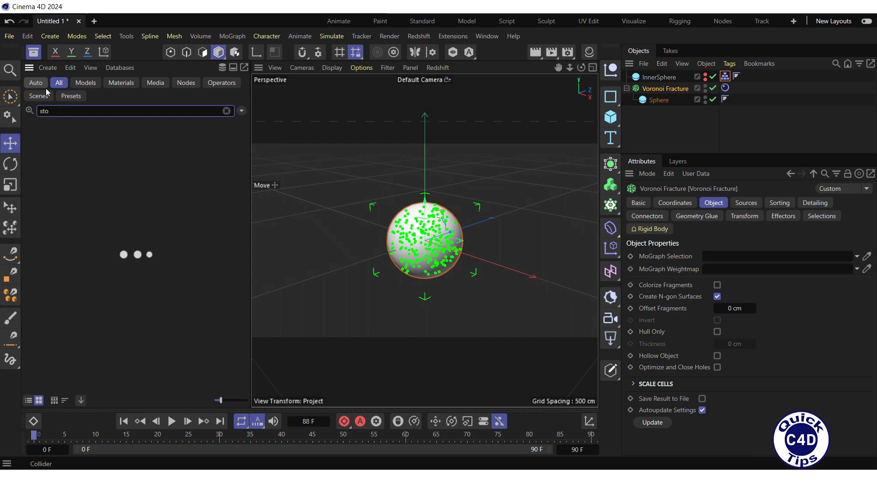
{"action": "type", "text": "ne"}
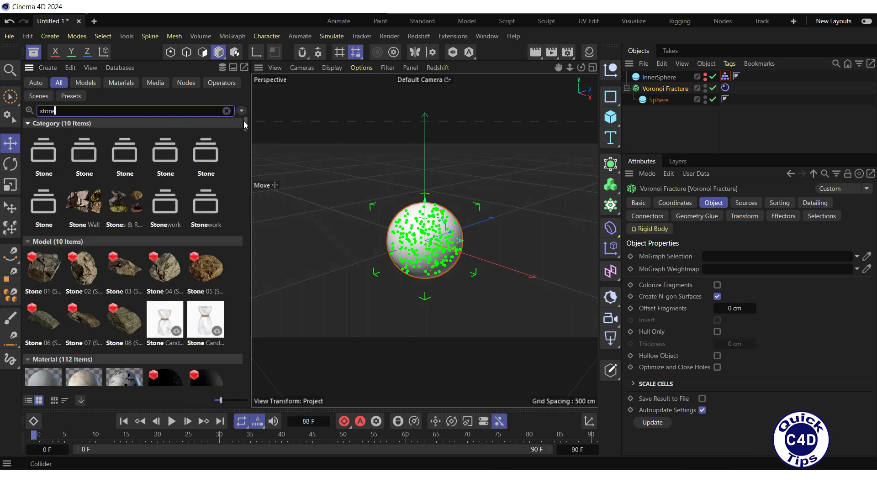
{"action": "left_click_drag", "start_coordinate": [245, 122], "coordinate": [245, 131]}
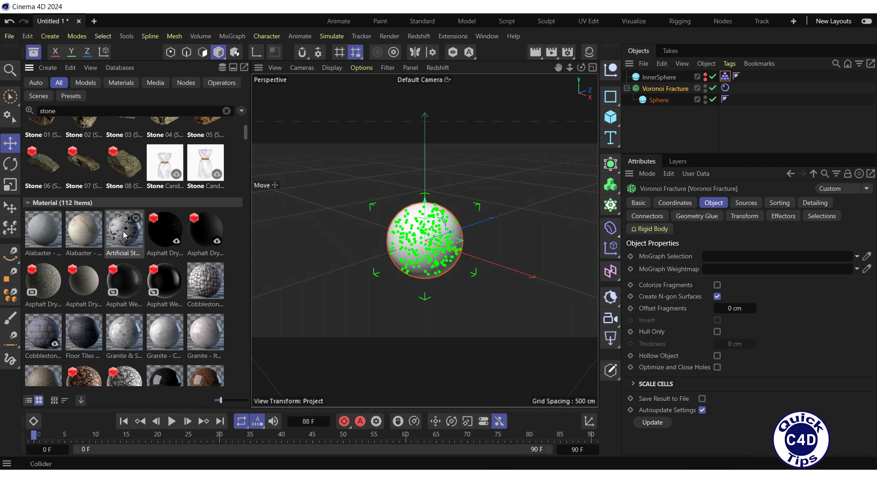
{"action": "left_click_drag", "start_coordinate": [124, 235], "coordinate": [412, 156]}
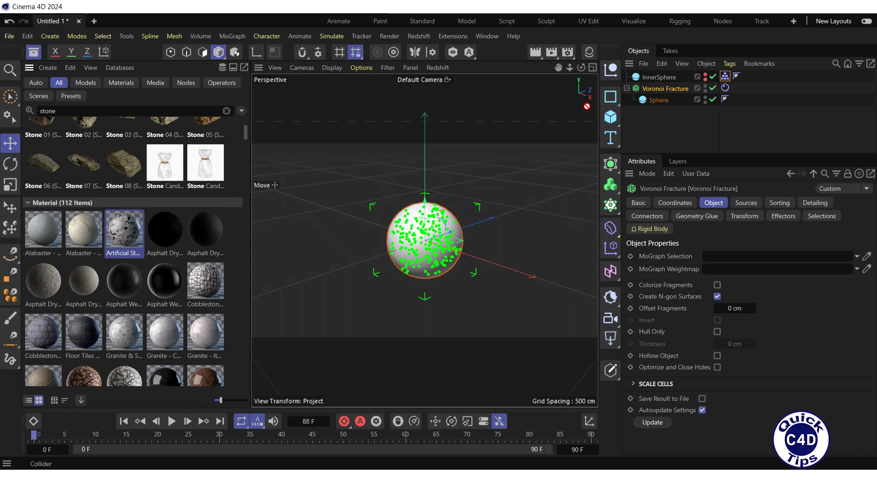
{"action": "left_click_drag", "start_coordinate": [586, 106], "coordinate": [655, 91]}
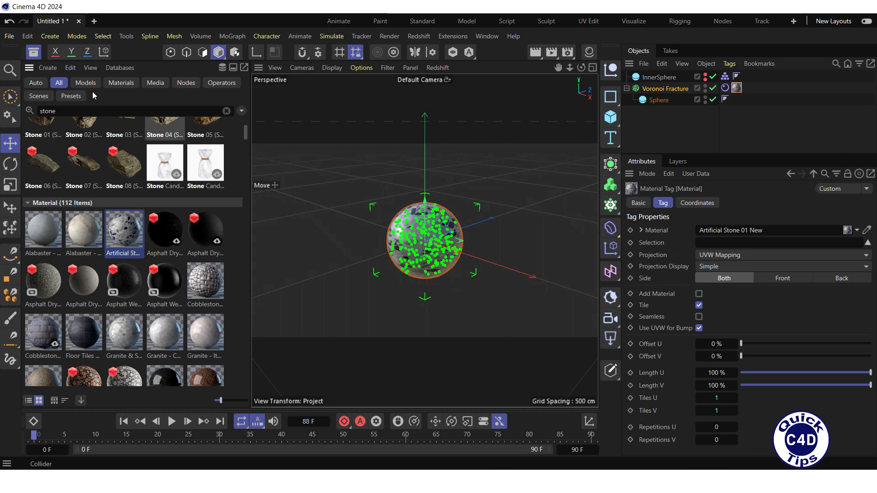
{"action": "left_click", "coordinate": [34, 52]}
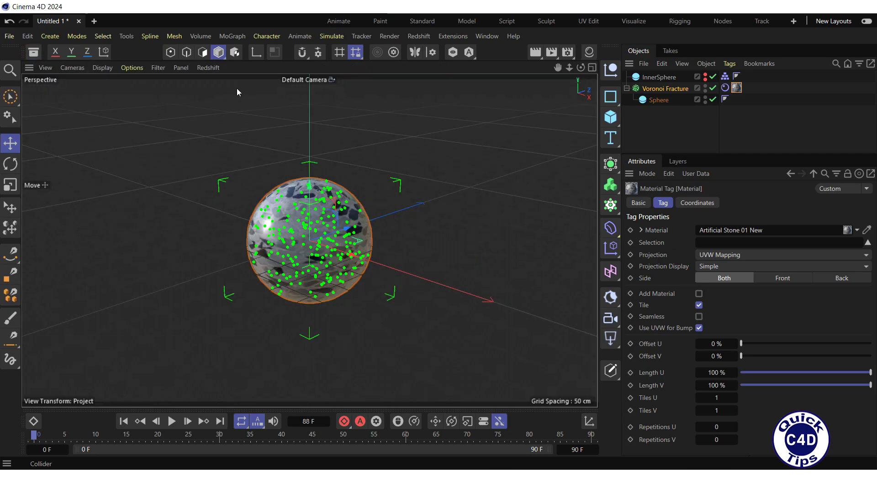
- Deselect all objects and play the simulation to watch the stone fragments burst outward
{"action": "left_click", "coordinate": [645, 130]}
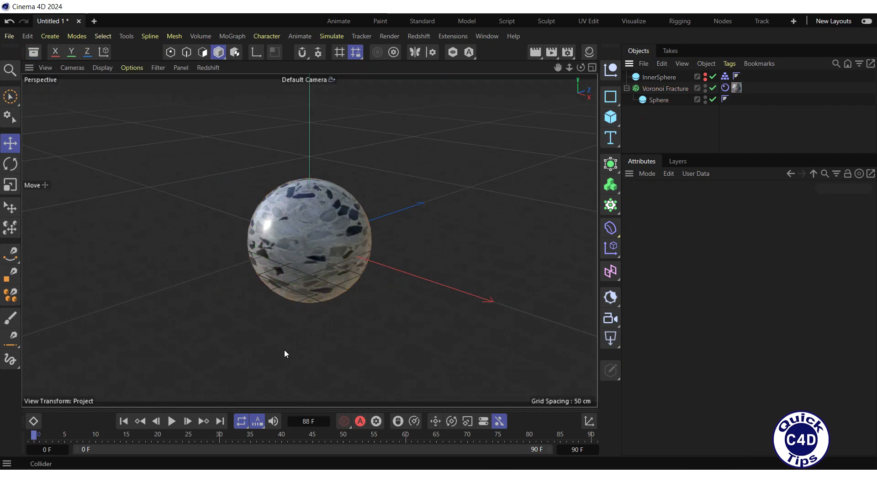
{"action": "left_click", "coordinate": [172, 422]}
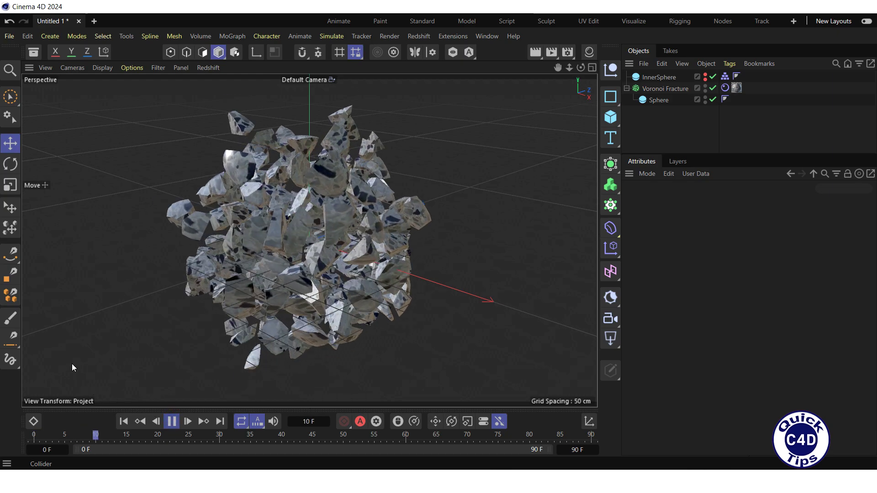